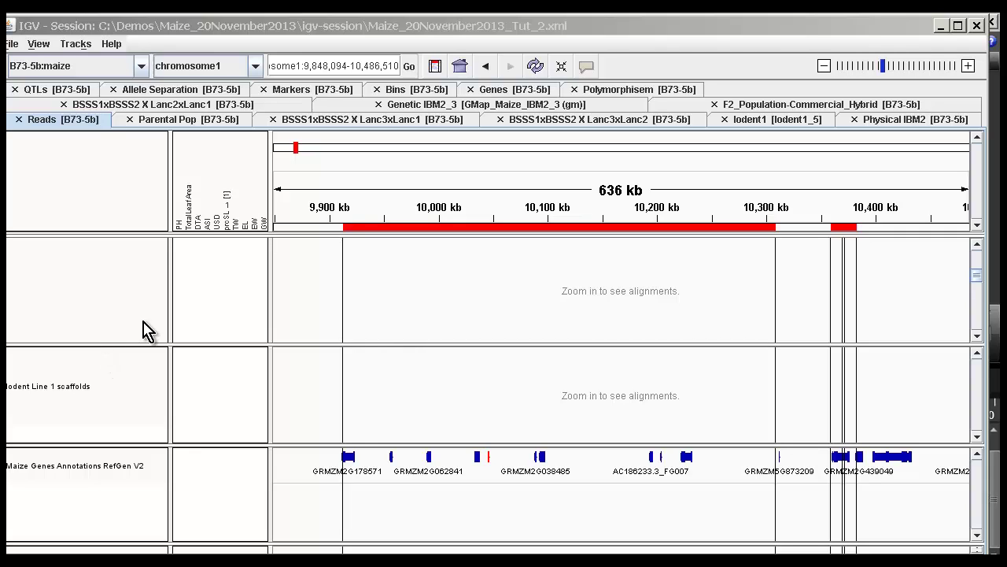
# Examine the Iodent line 1 NGS reads along chromosome1 from about 10,109 kb to 10,142 kb at base-pair scale.
pyautogui.click(561, 182)
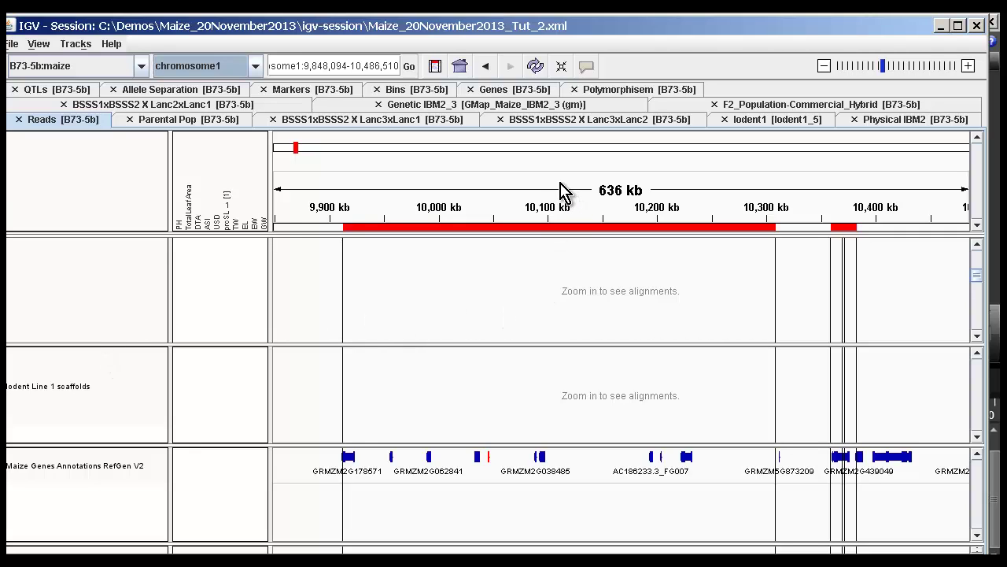
pyautogui.moveTo(558, 189); pyautogui.dragTo(568, 192)
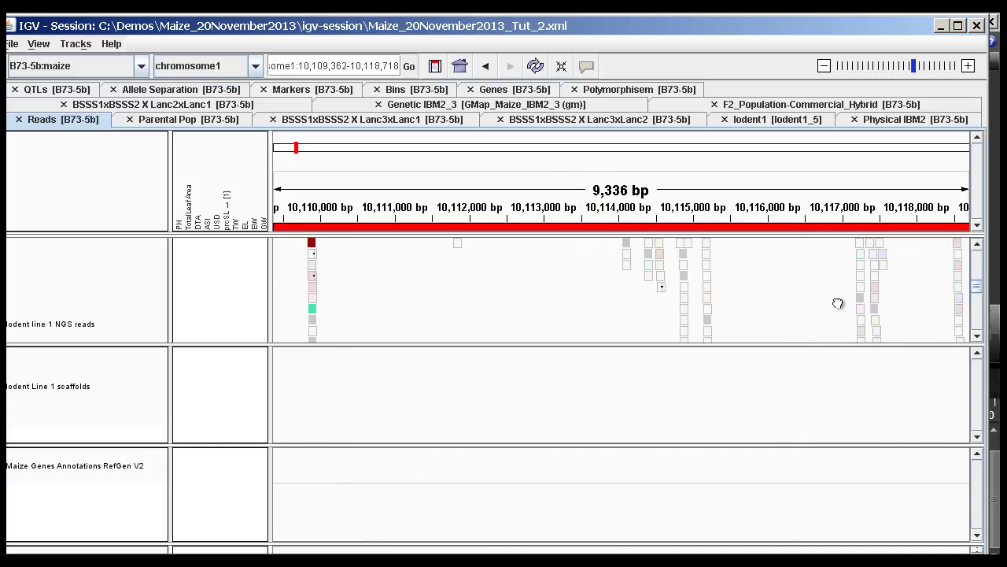
pyautogui.moveTo(837, 303); pyautogui.dragTo(373, 322)
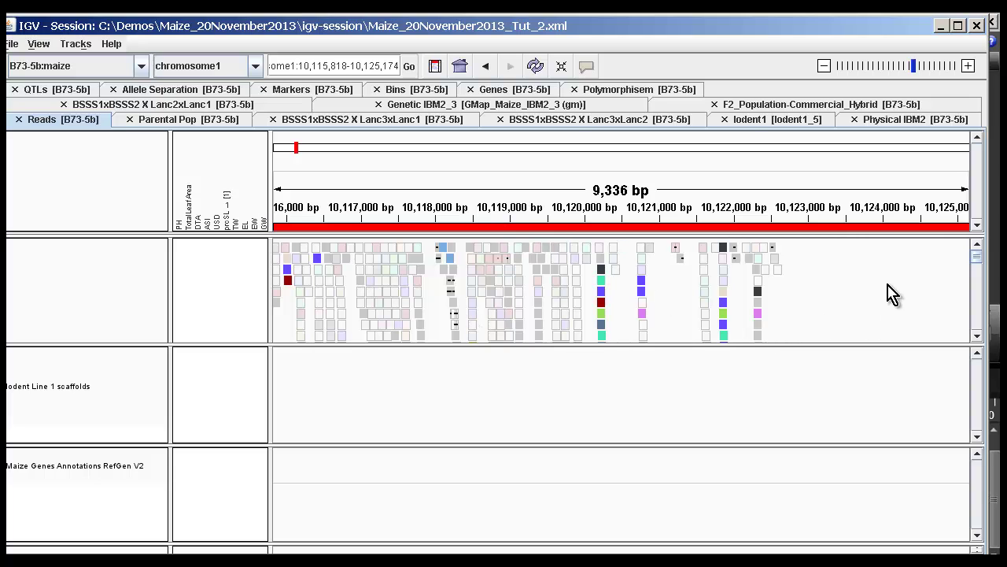
pyautogui.moveTo(917, 322); pyautogui.dragTo(360, 342)
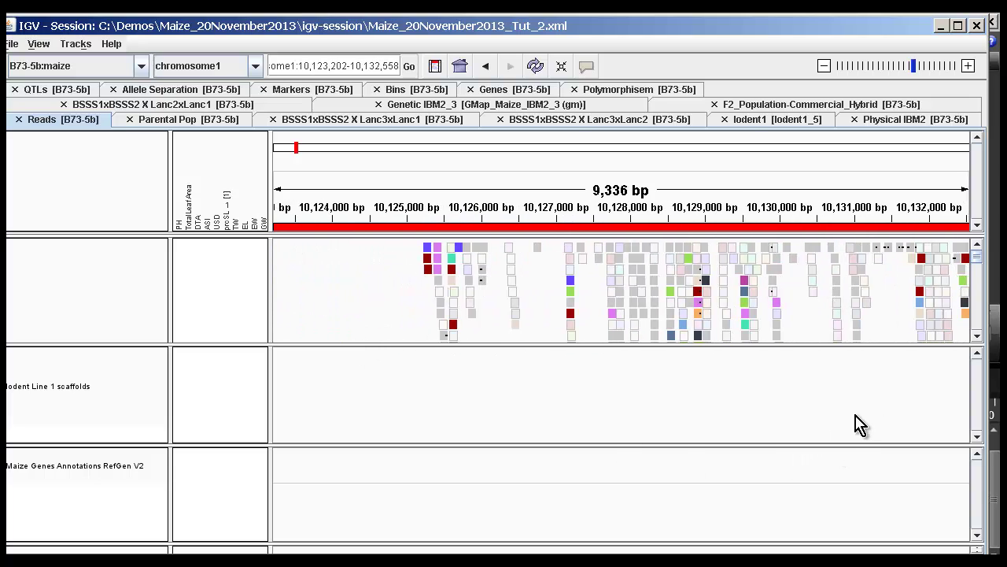
pyautogui.moveTo(913, 393); pyautogui.dragTo(202, 390)
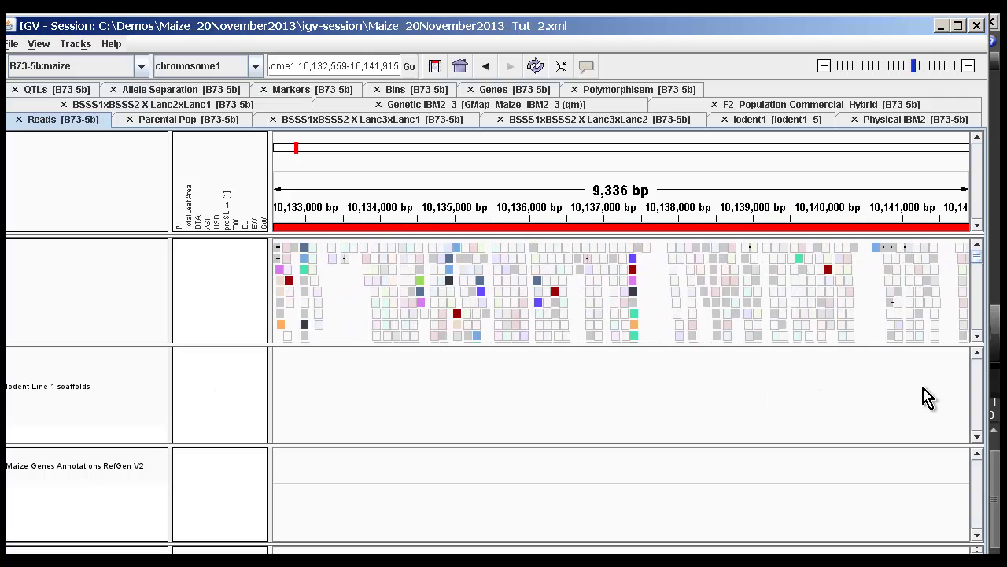
pyautogui.moveTo(926, 398); pyautogui.dragTo(583, 386)
# Locate gene AC186233.3_FG007 on chromosome1 and view the reads around its start at a 2,907 bp span.
pyautogui.click(824, 67)
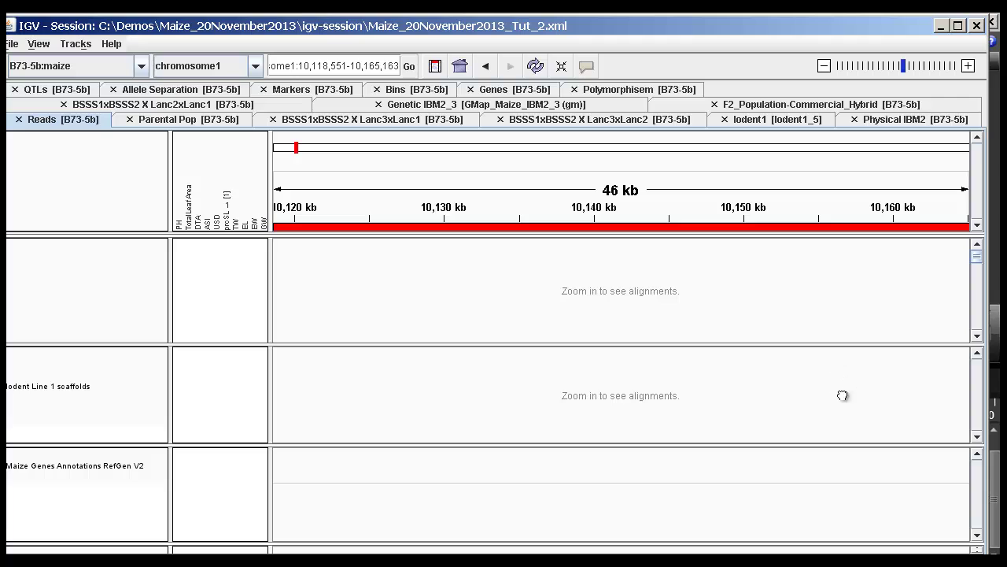
pyautogui.moveTo(839, 396); pyautogui.dragTo(386, 405)
pyautogui.moveTo(820, 417); pyautogui.dragTo(492, 409)
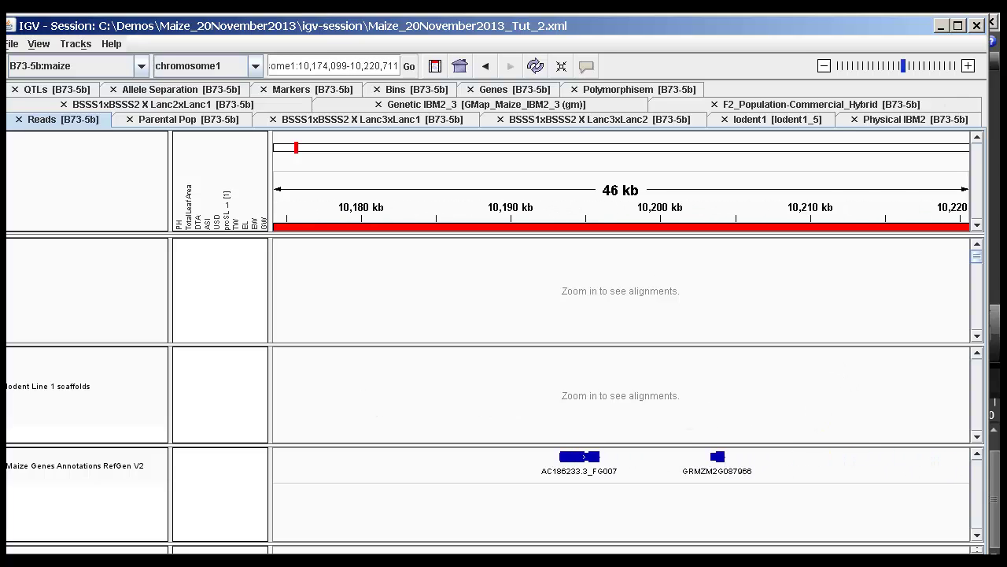
pyautogui.click(925, 66)
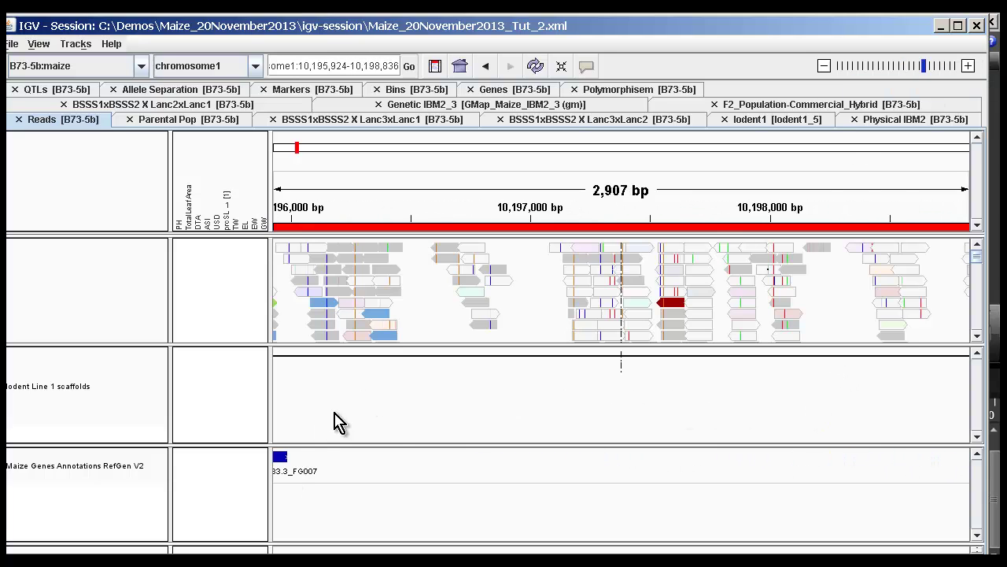
pyautogui.moveTo(338, 420); pyautogui.dragTo(639, 423)
pyautogui.moveTo(487, 413); pyautogui.dragTo(787, 414)
pyautogui.moveTo(330, 416); pyautogui.dragTo(661, 375)
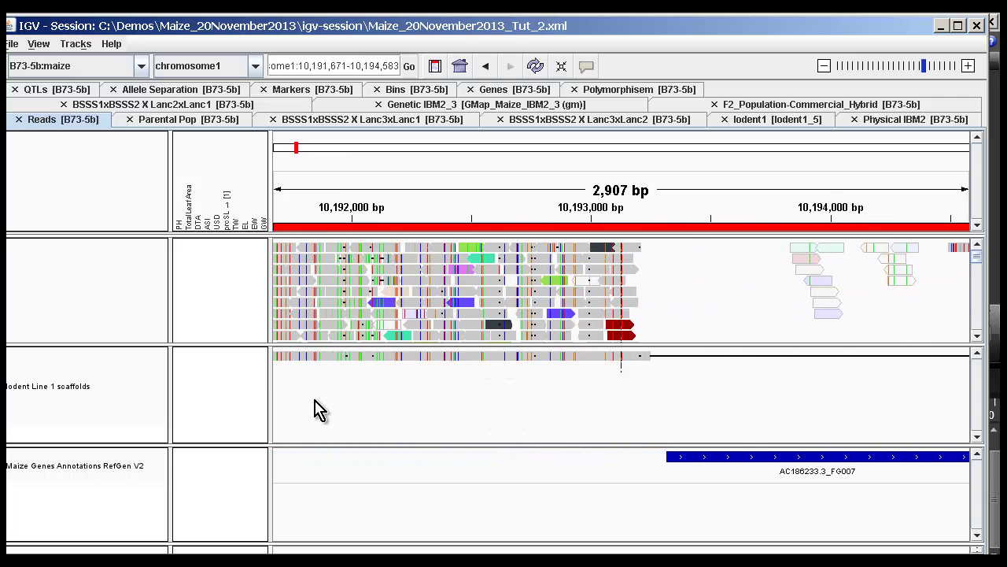
# Compare the Iodent line 1 reads and scaffolds upstream of gene AC186233.3_FG007 with those across the gene.
pyautogui.moveTo(315, 410); pyautogui.dragTo(669, 423)
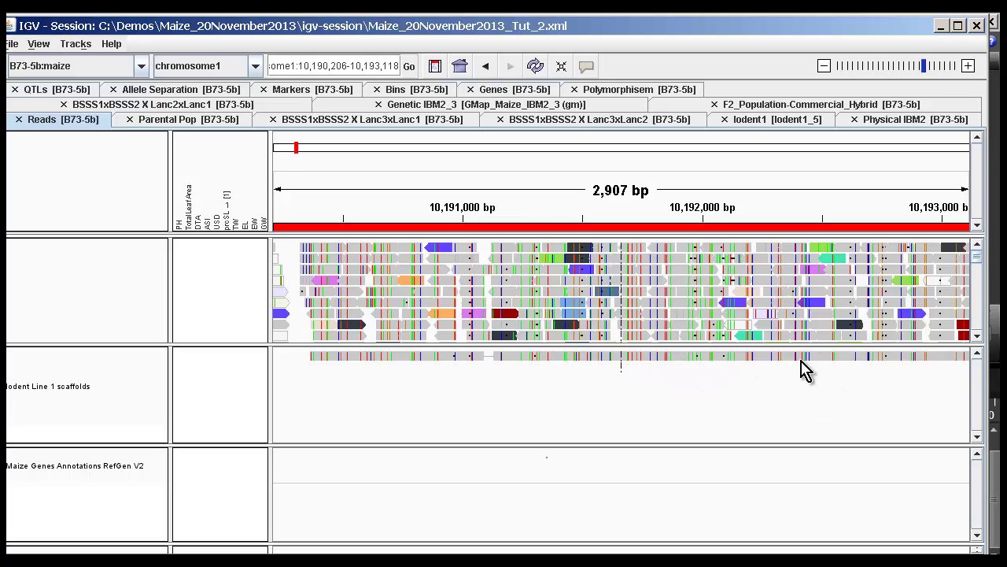
pyautogui.moveTo(854, 385); pyautogui.dragTo(643, 404)
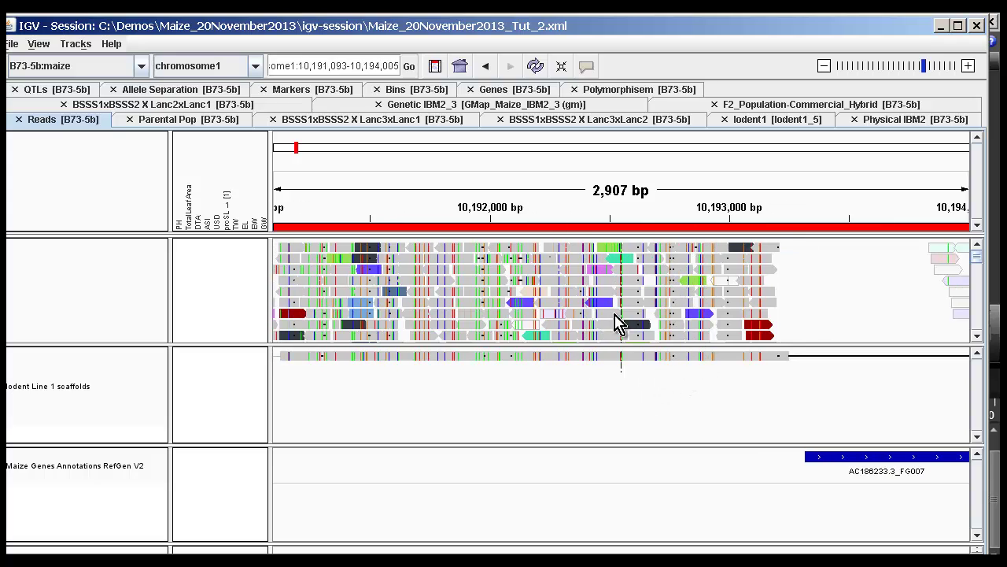
pyautogui.moveTo(861, 423); pyautogui.dragTo(612, 423)
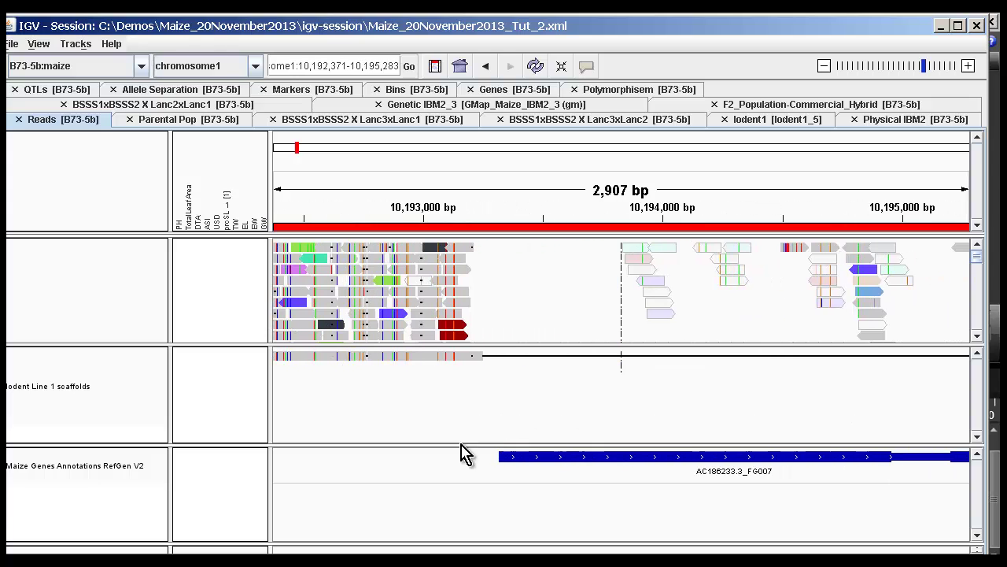
pyautogui.moveTo(901, 512); pyautogui.dragTo(554, 515)
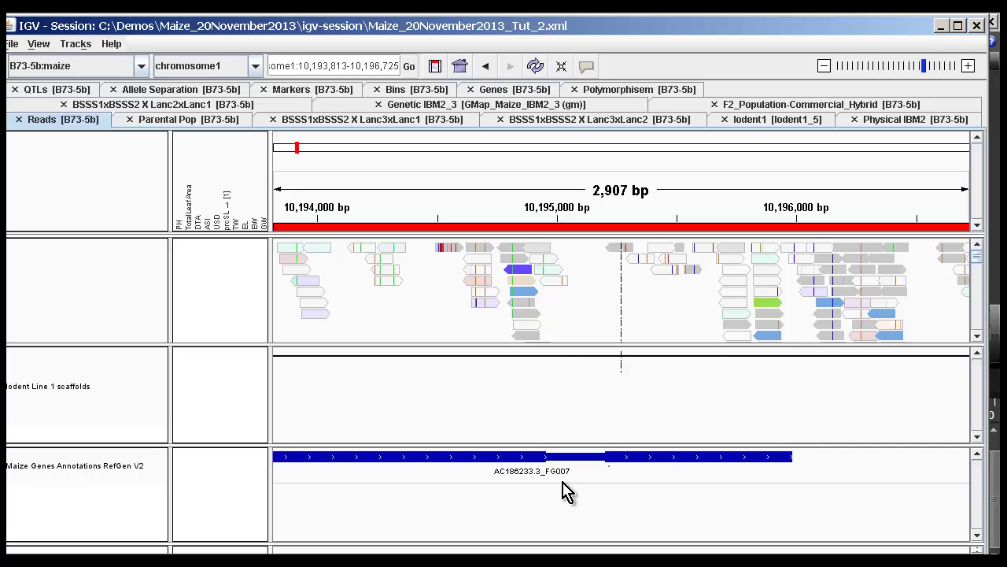
# Examine the Lancaster Line 3 and Iodent Line 1 polymorphism tracks over a 372 kb span, from the gene back to about 9,741 kb.
pyautogui.click(629, 91)
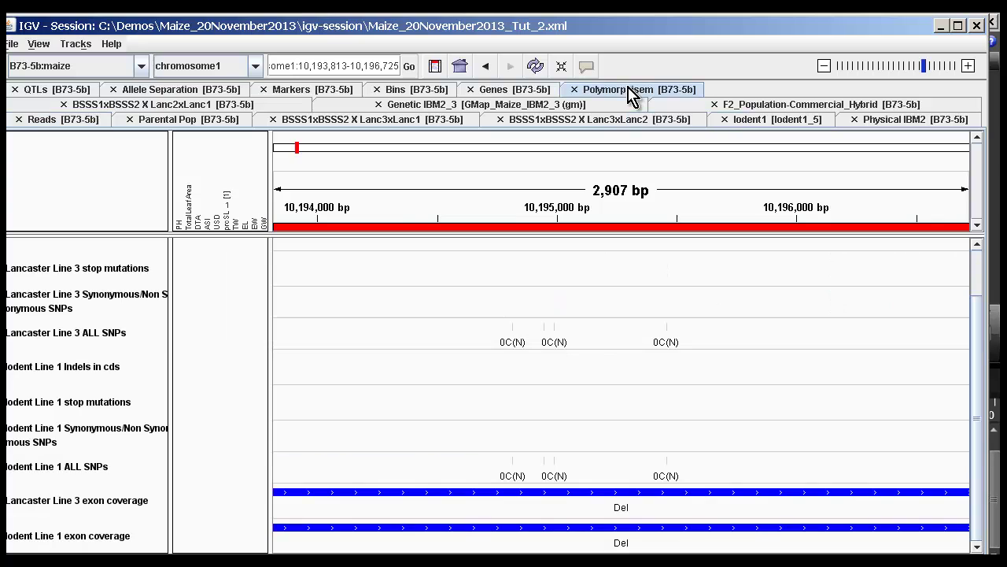
pyautogui.click(824, 66)
pyautogui.click(824, 67)
pyautogui.click(823, 66)
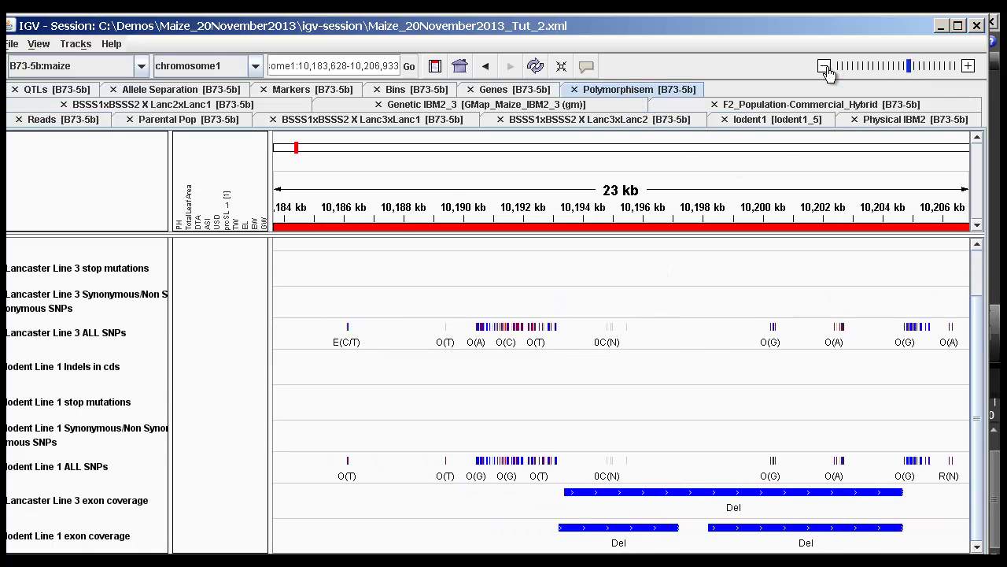
pyautogui.click(823, 66)
pyautogui.click(824, 67)
pyautogui.click(824, 67)
pyautogui.click(824, 67)
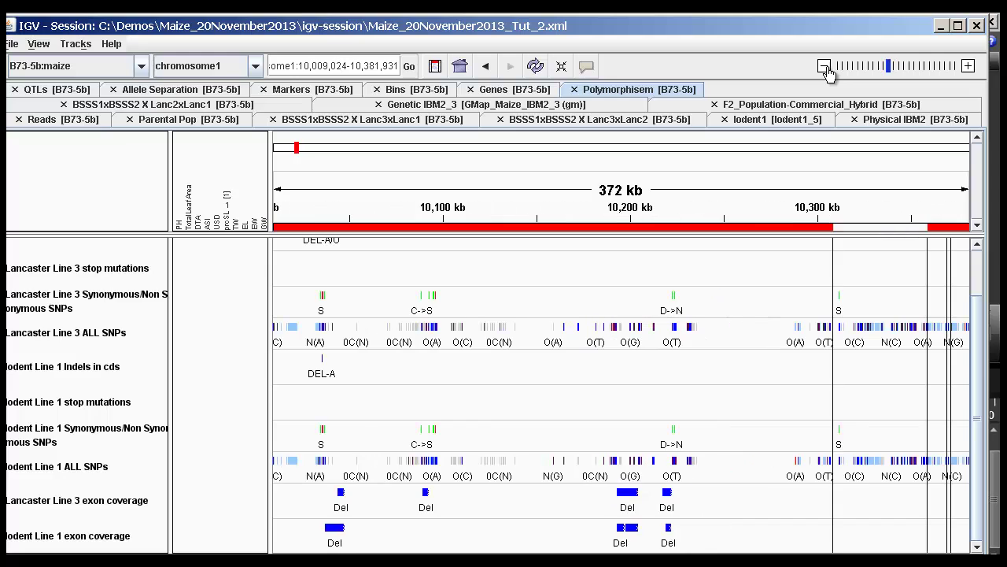
pyautogui.moveTo(468, 392); pyautogui.dragTo(776, 367)
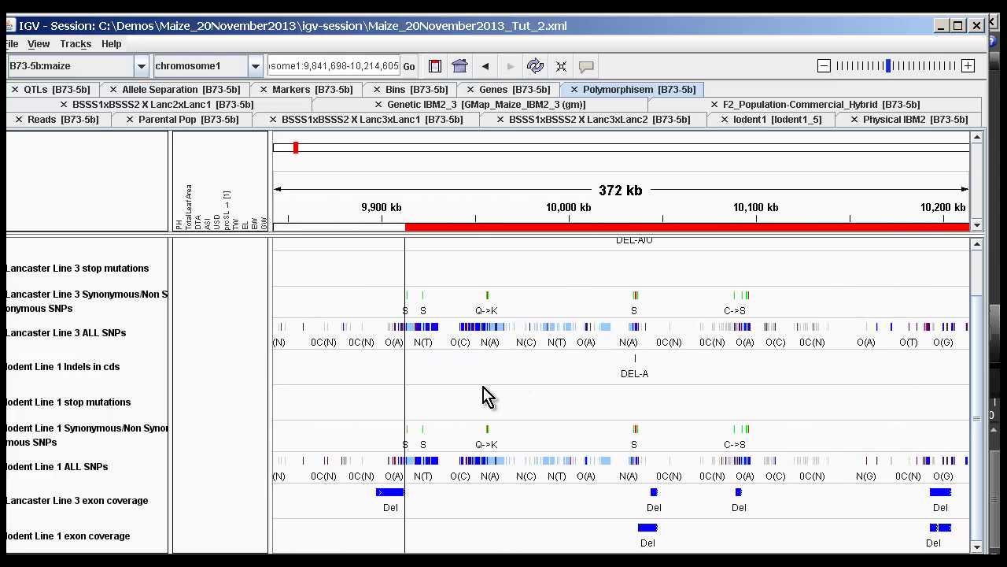
pyautogui.moveTo(441, 423); pyautogui.dragTo(619, 402)
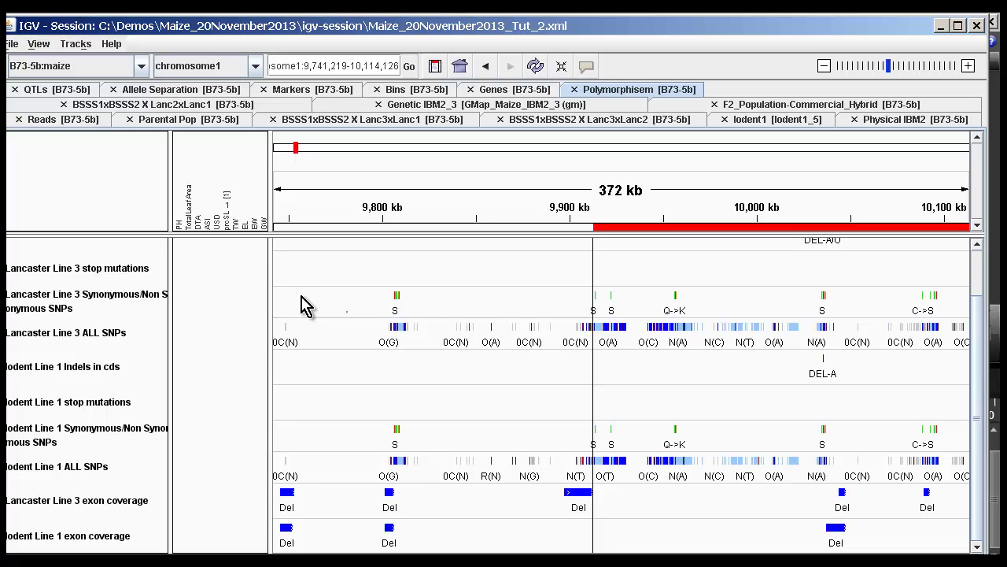
# Show the public QTL tracks across 95 mb of chromosome1 and narrow the view to the marked region, about 8,610–12,377 kb.
pyautogui.click(52, 92)
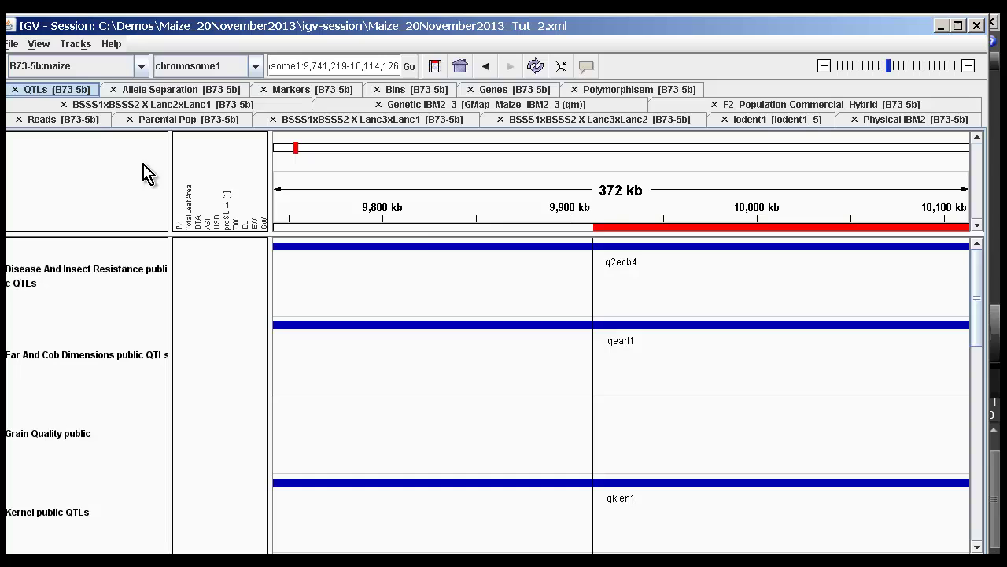
pyautogui.click(848, 67)
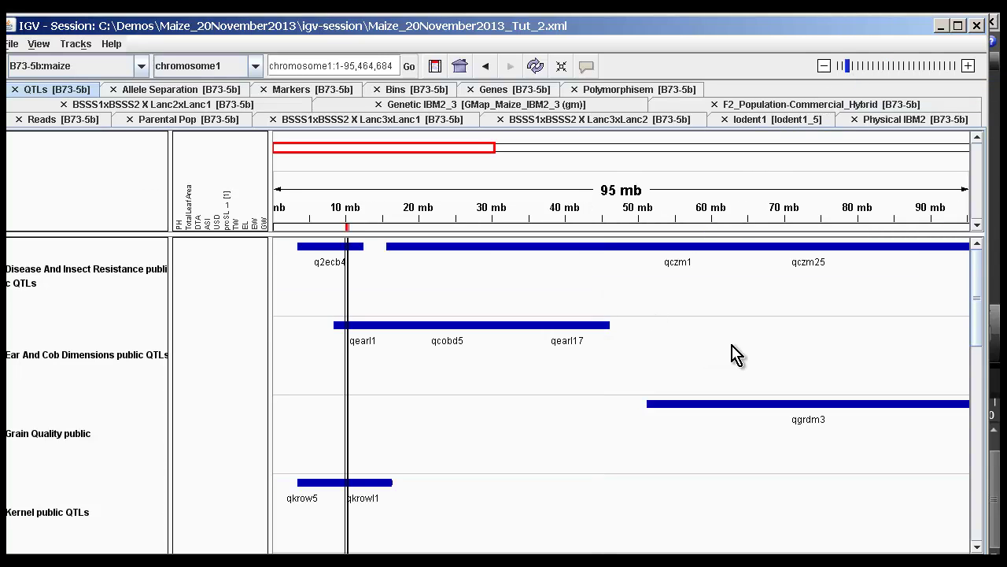
pyautogui.moveTo(732, 354); pyautogui.dragTo(902, 371)
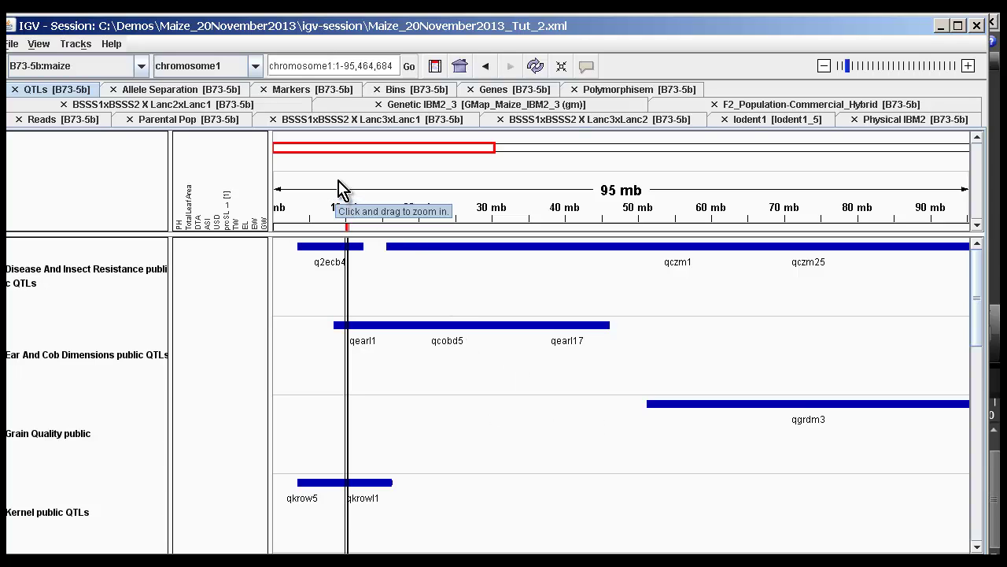
pyautogui.moveTo(338, 189); pyautogui.dragTo(366, 197)
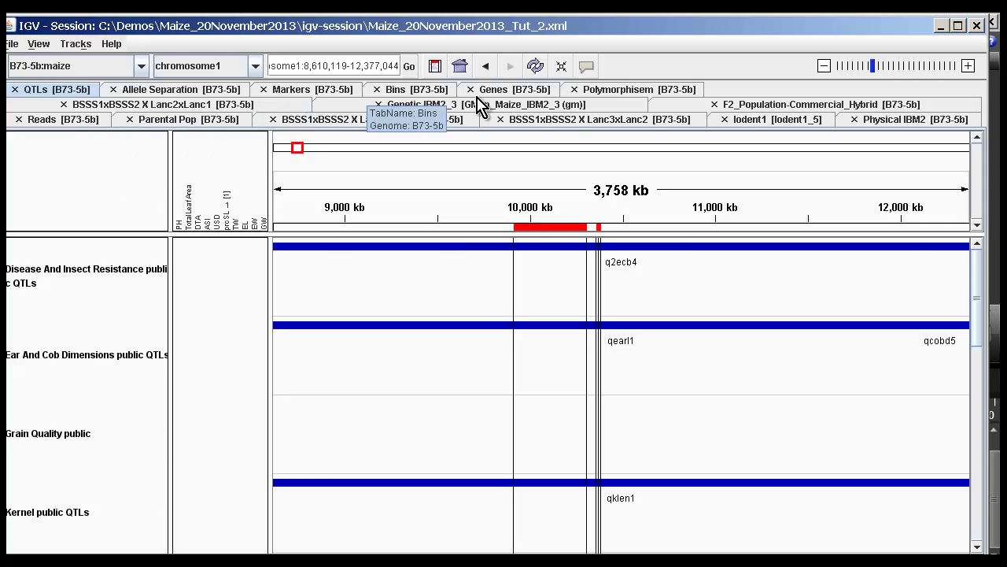
# Compare the Iodent1 pseudochromosome1 mapping, gene and PAV tracks with the corresponding B73 reads region.
pyautogui.click(746, 126)
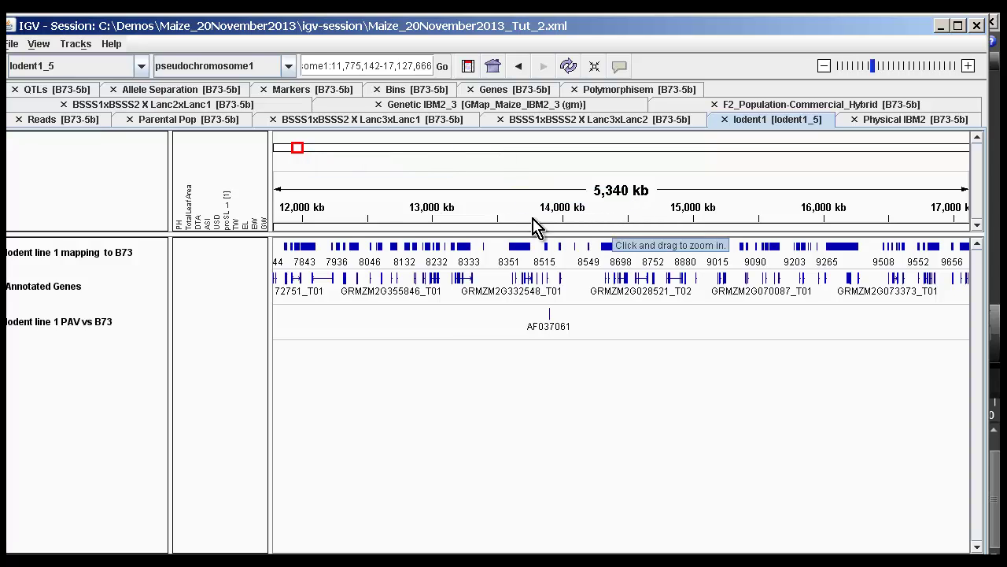
pyautogui.click(54, 119)
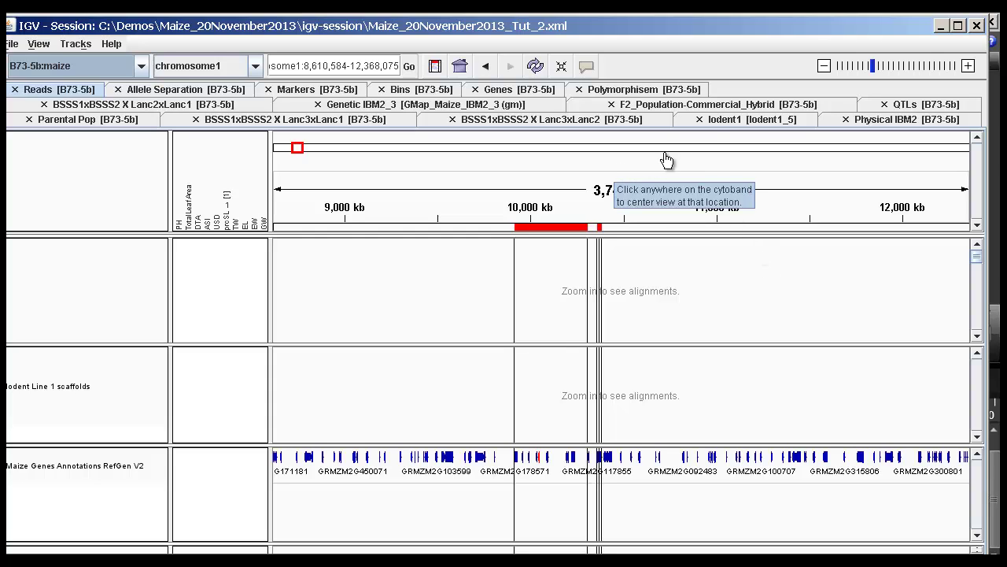
pyautogui.click(720, 120)
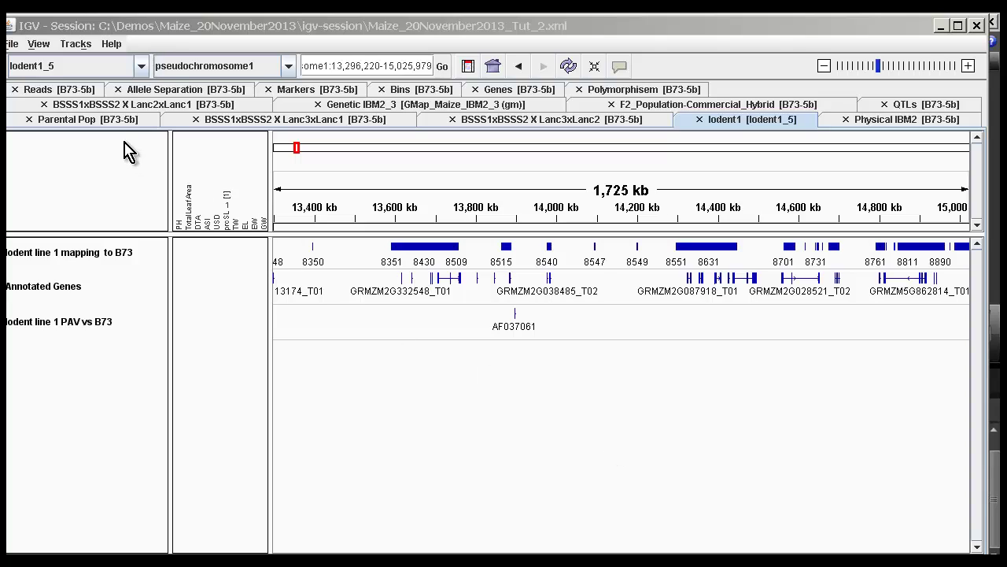
pyautogui.click(75, 93)
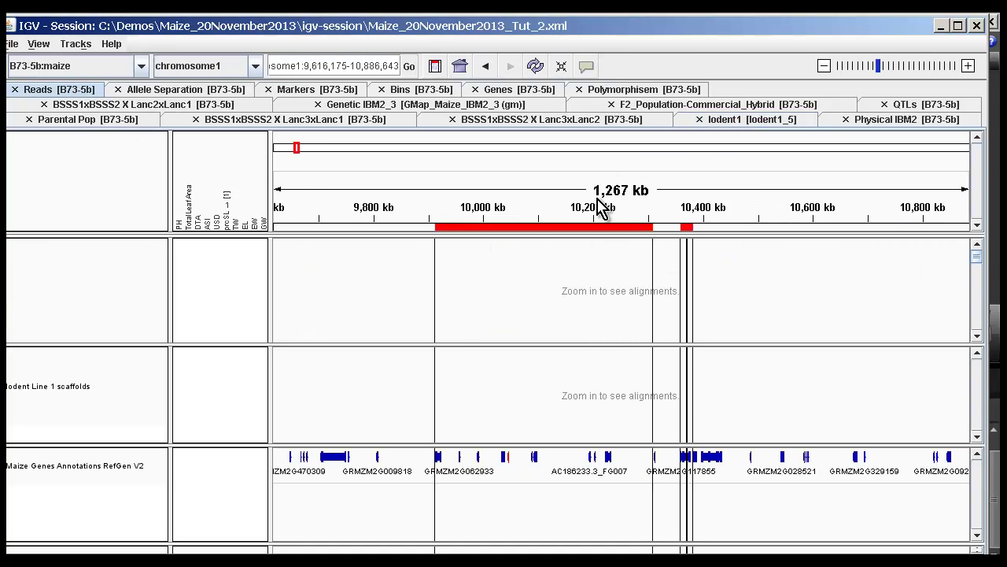
# Check the IBM2_3 genetic map, and view the public QTLs around the marked regions at a 1,488 kb span.
pyautogui.click(385, 110)
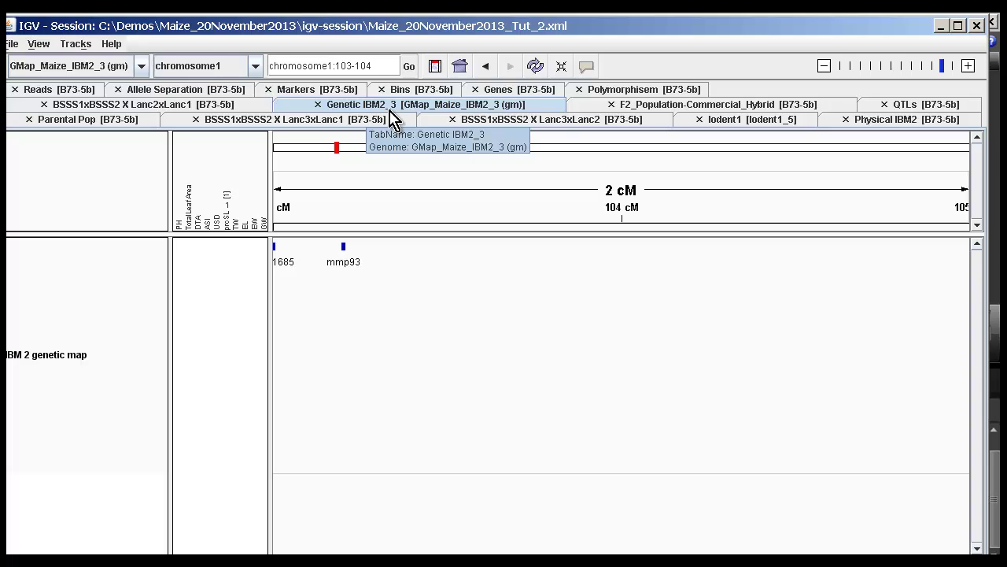
pyautogui.click(917, 106)
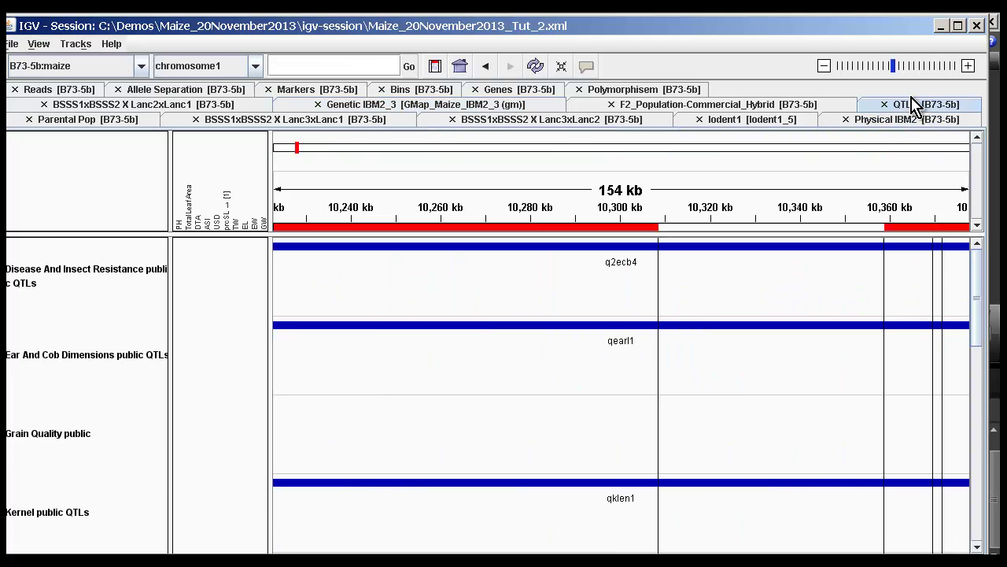
pyautogui.click(823, 67)
pyautogui.click(823, 67)
pyautogui.click(823, 67)
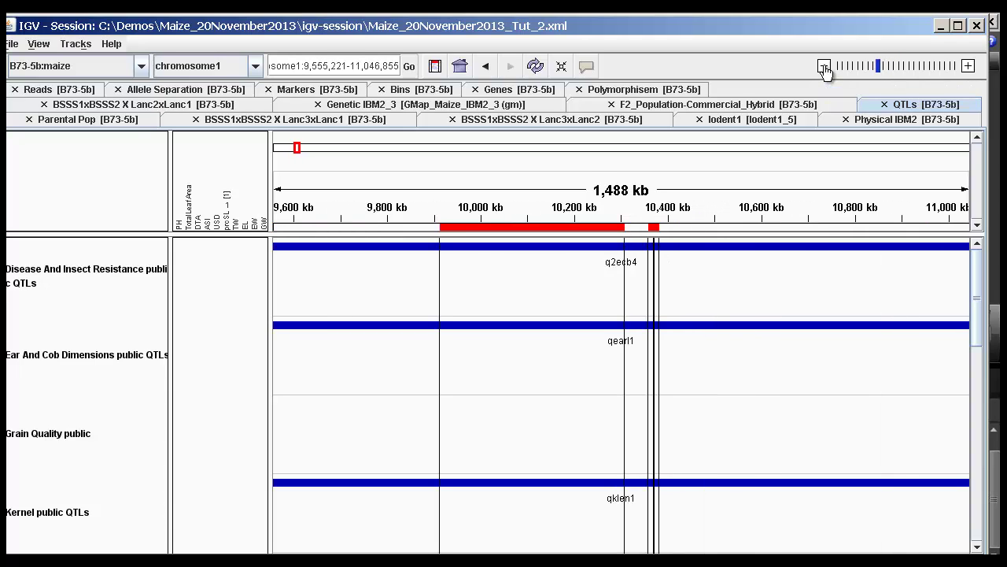